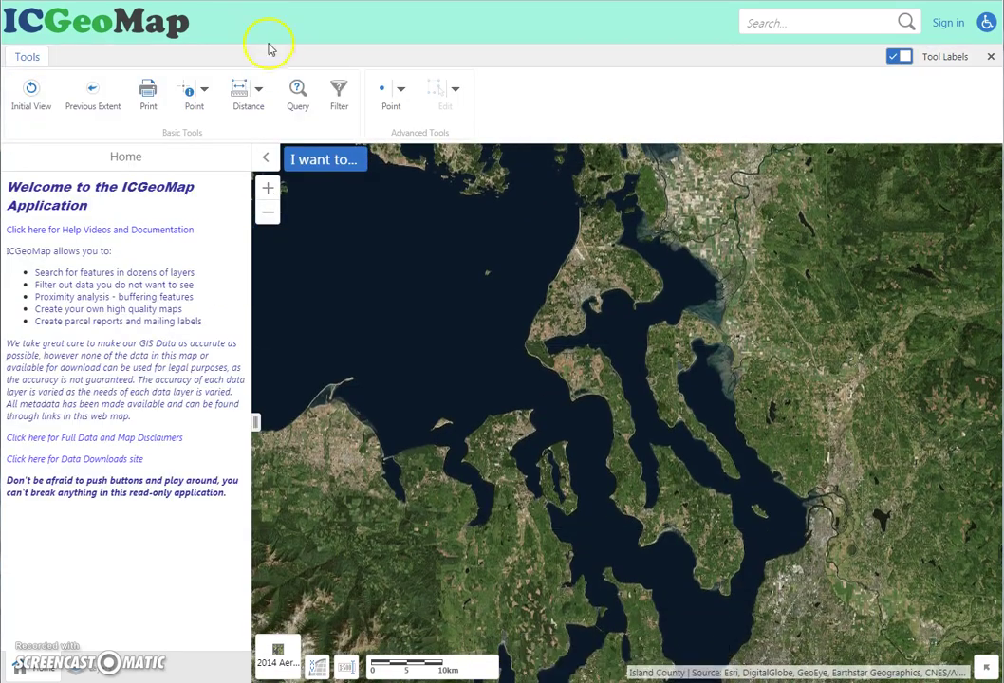
# Start a new Query and choose Parcels as its data source
pyautogui.click(305, 105)
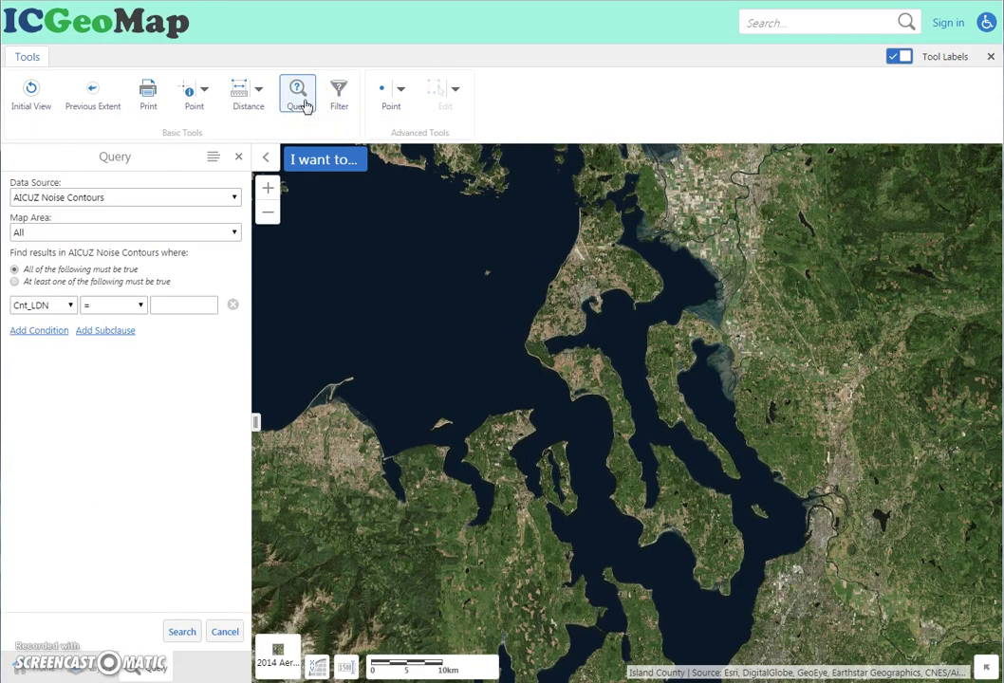
pyautogui.click(135, 199)
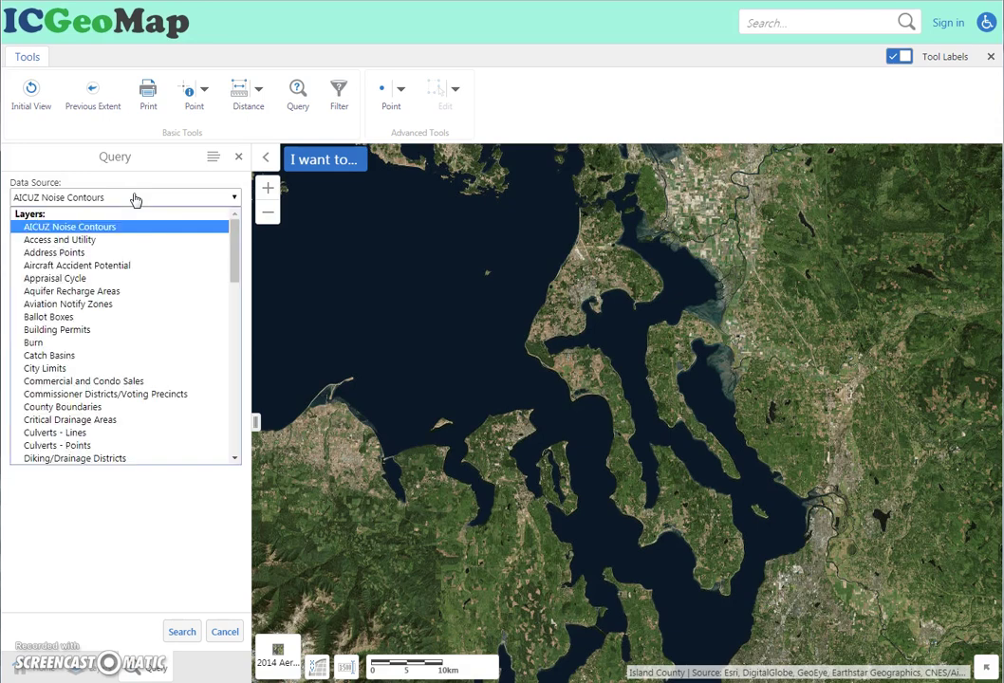
pyautogui.scroll(-5, 150, 310)
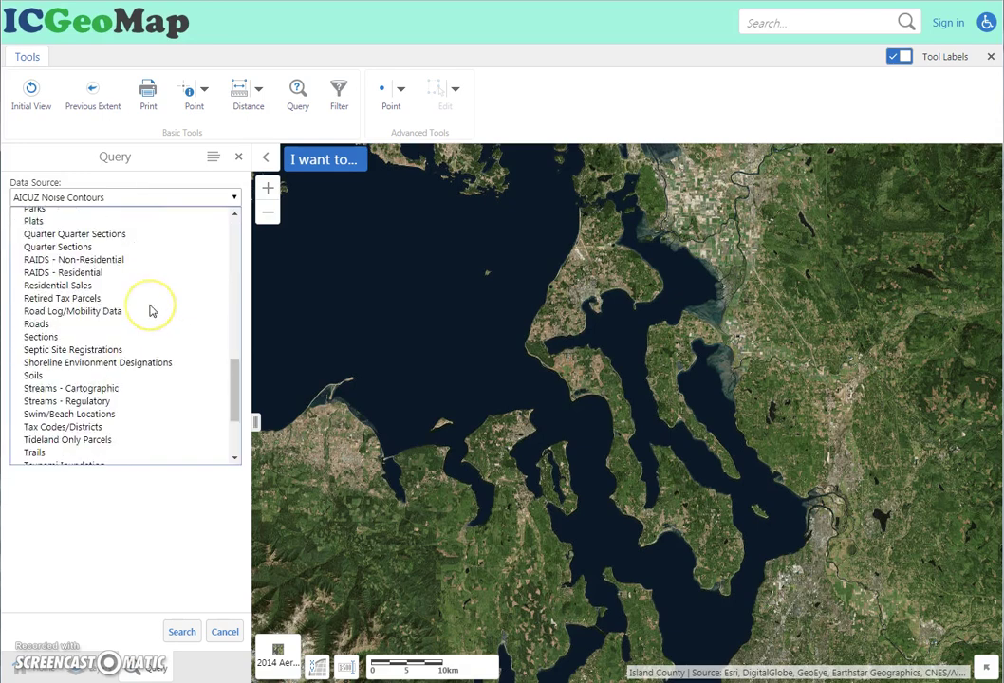
pyautogui.scroll(-3, 150, 310)
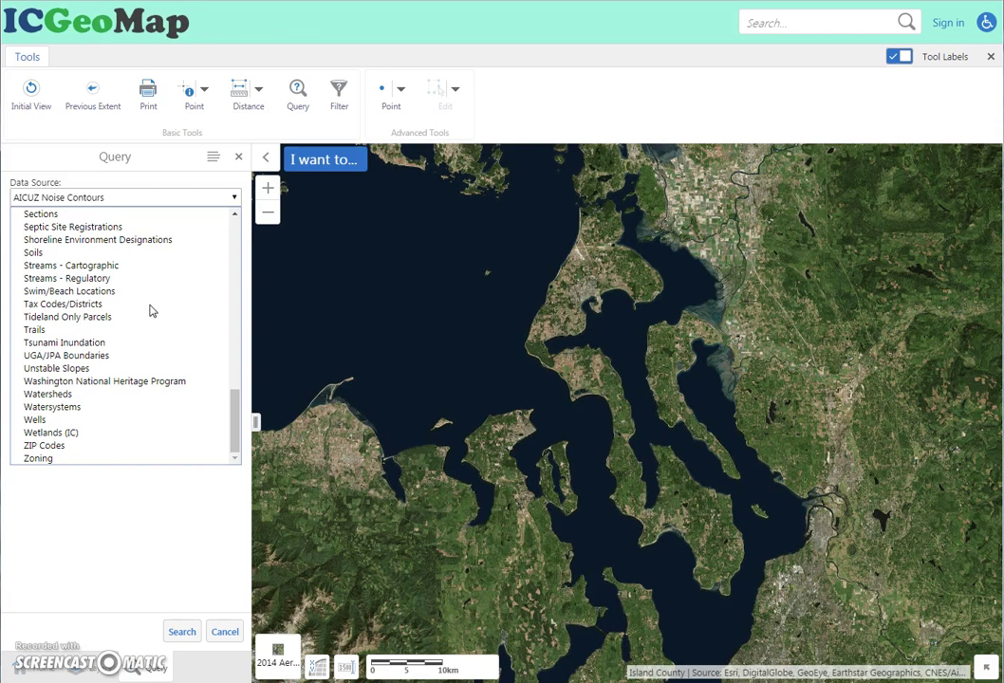
pyautogui.scroll(5, 148, 304)
pyautogui.scroll(-4, 138, 342)
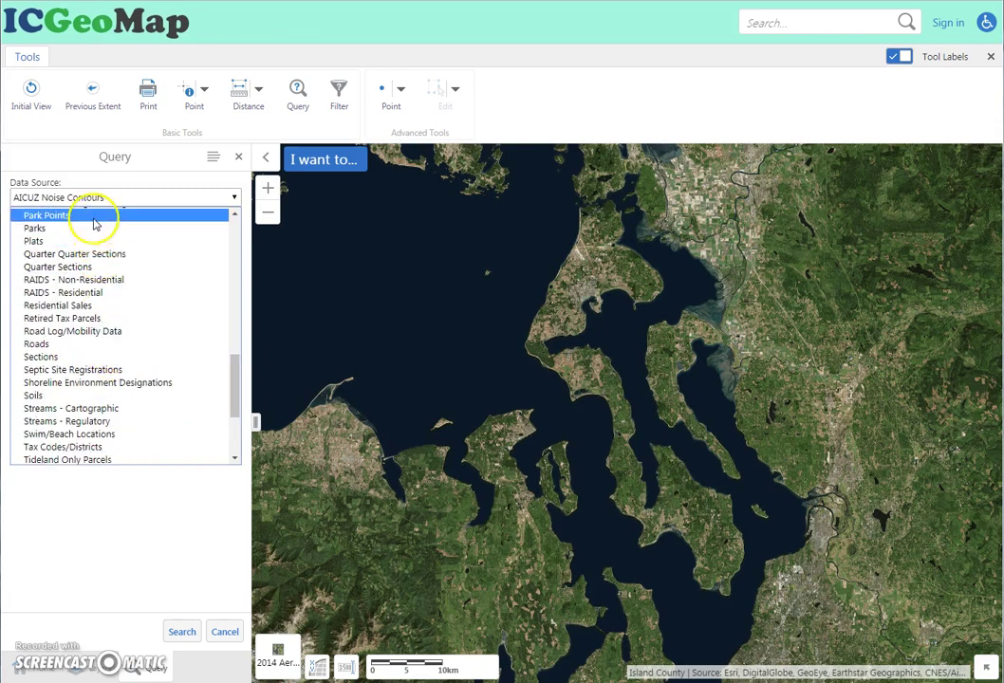
pyautogui.scroll(4, 95, 220)
pyautogui.click(94, 332)
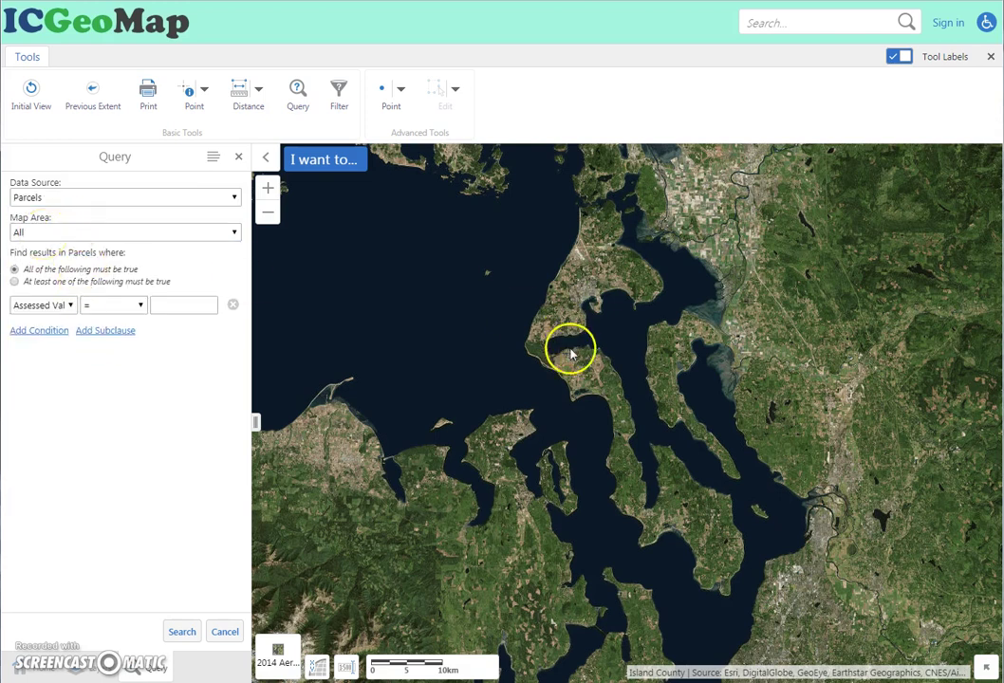
# Limit the query to the Current Extent, framed on the central part of the island between the two bays
pyautogui.scroll(3, 576, 361)
pyautogui.scroll(2, 615, 399)
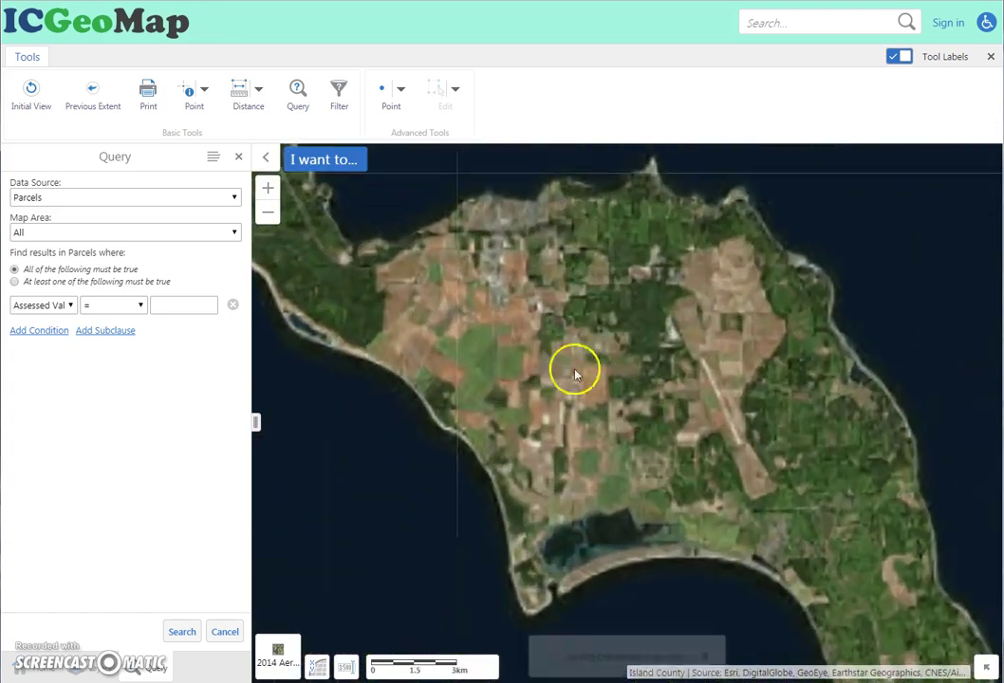
pyautogui.click(178, 233)
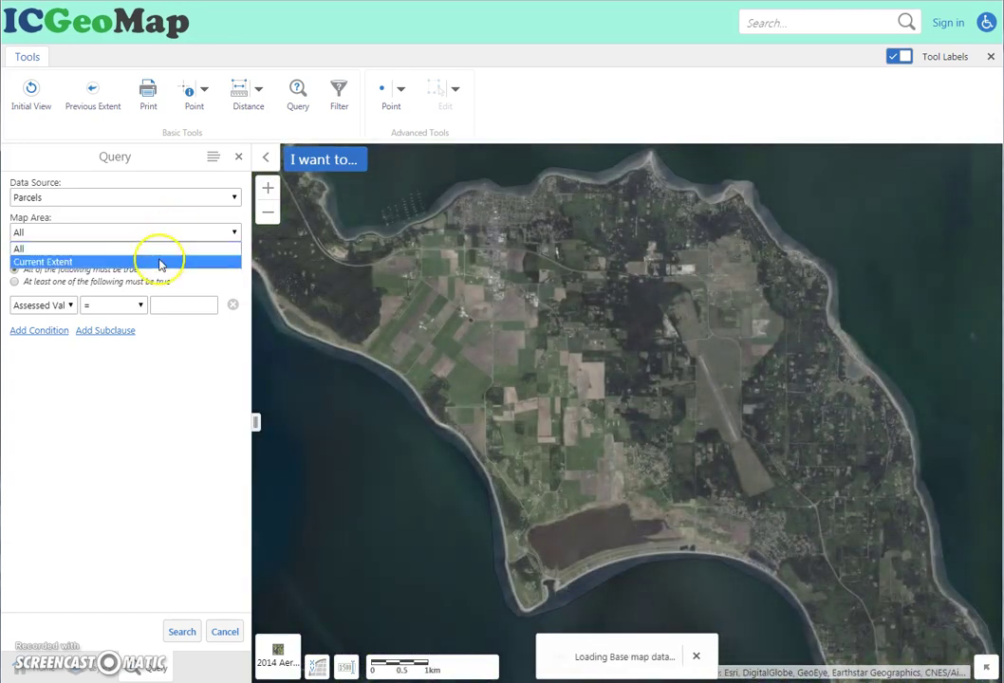
pyautogui.click(159, 262)
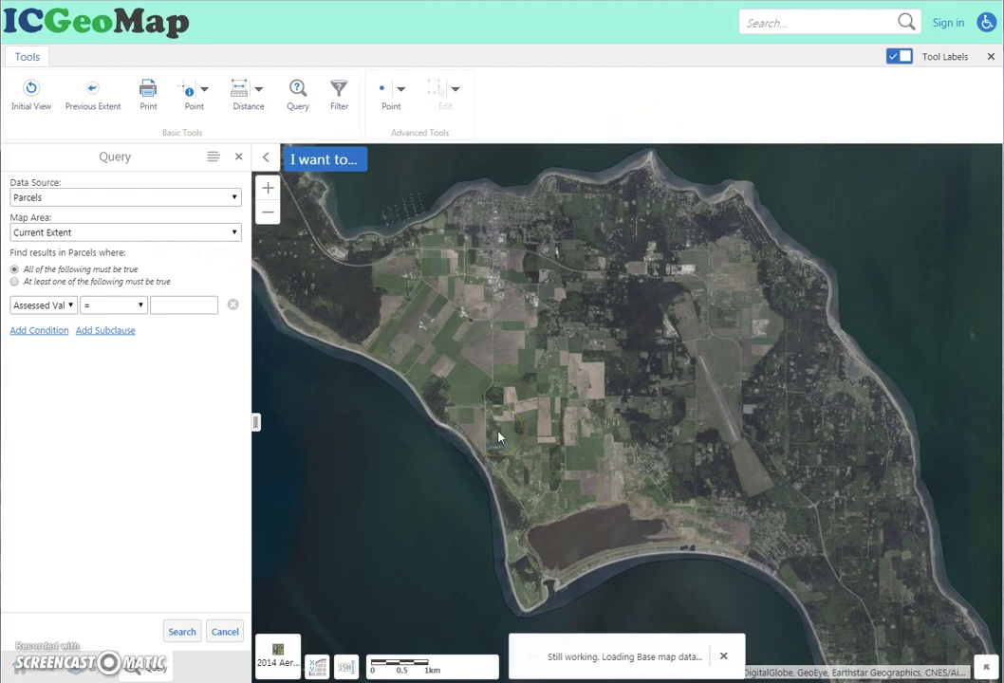
# Set the query condition to GIS Acres > 10 and run the parcel search
pyautogui.click(57, 304)
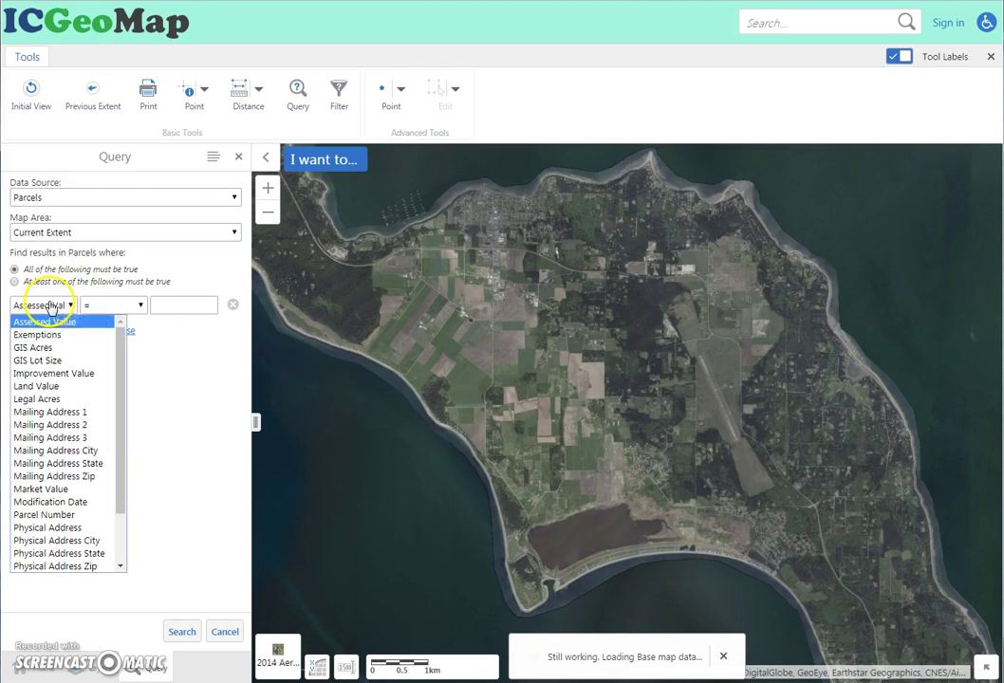
pyautogui.click(59, 349)
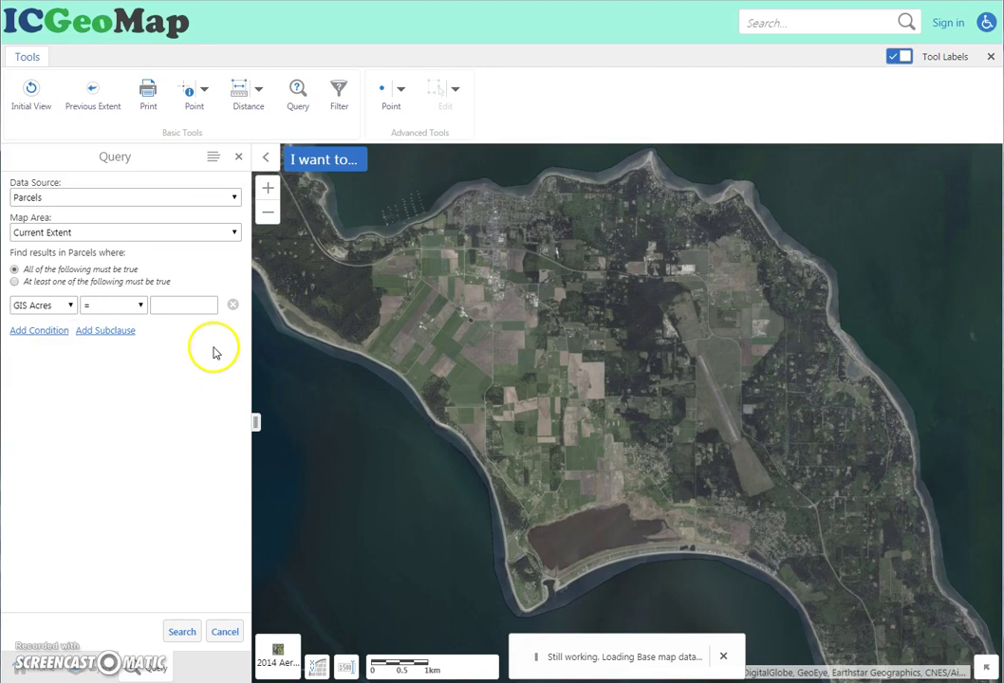
pyautogui.click(139, 315)
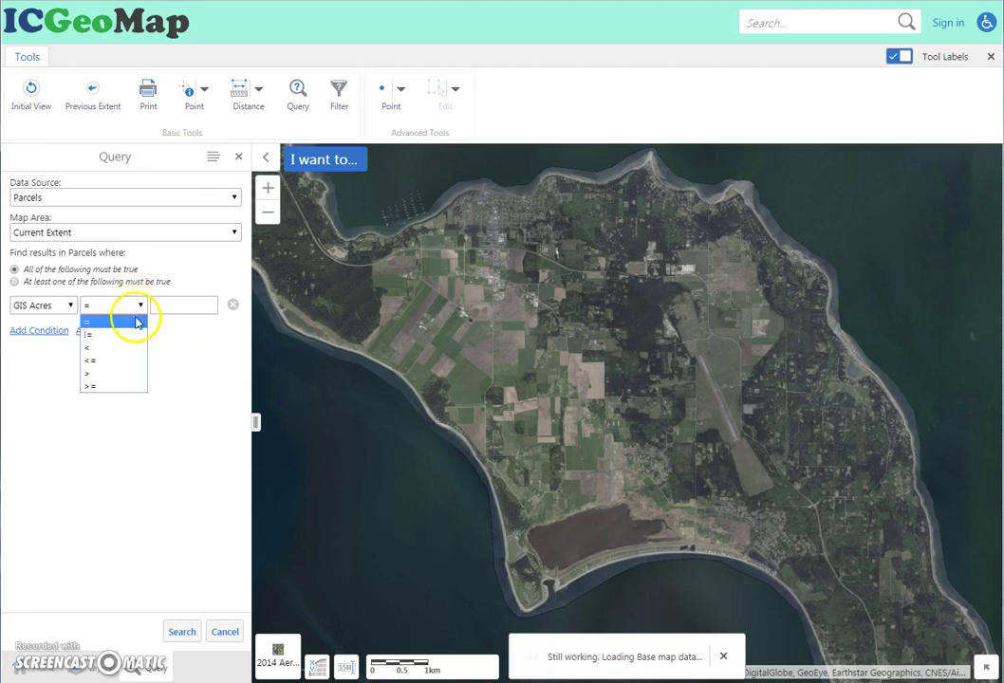
pyautogui.click(121, 381)
pyautogui.click(175, 300)
pyautogui.write('10')
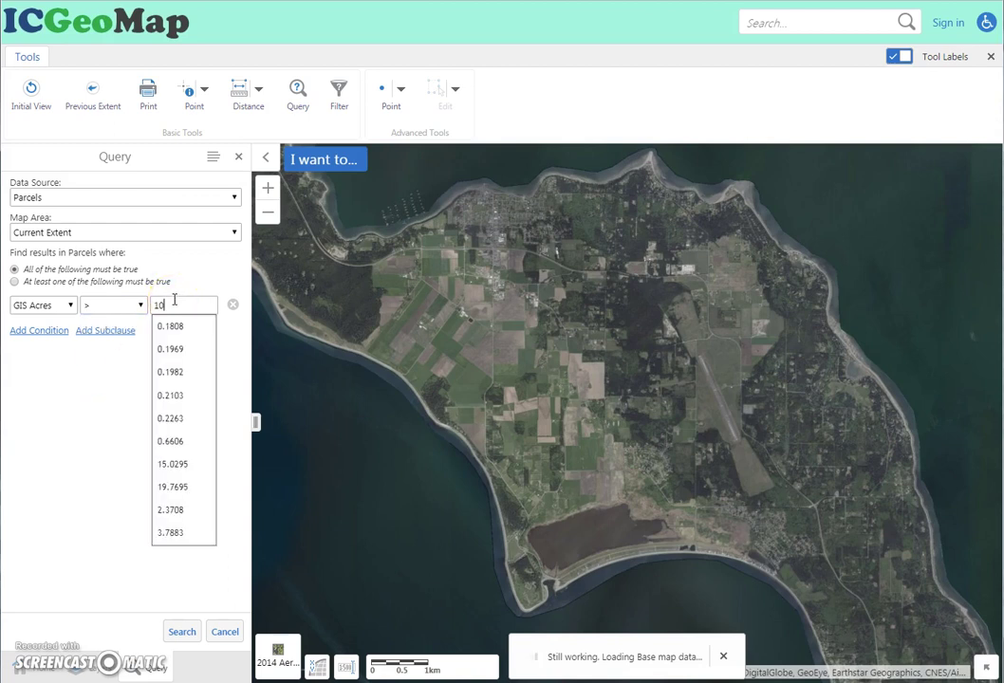
pyautogui.click(181, 631)
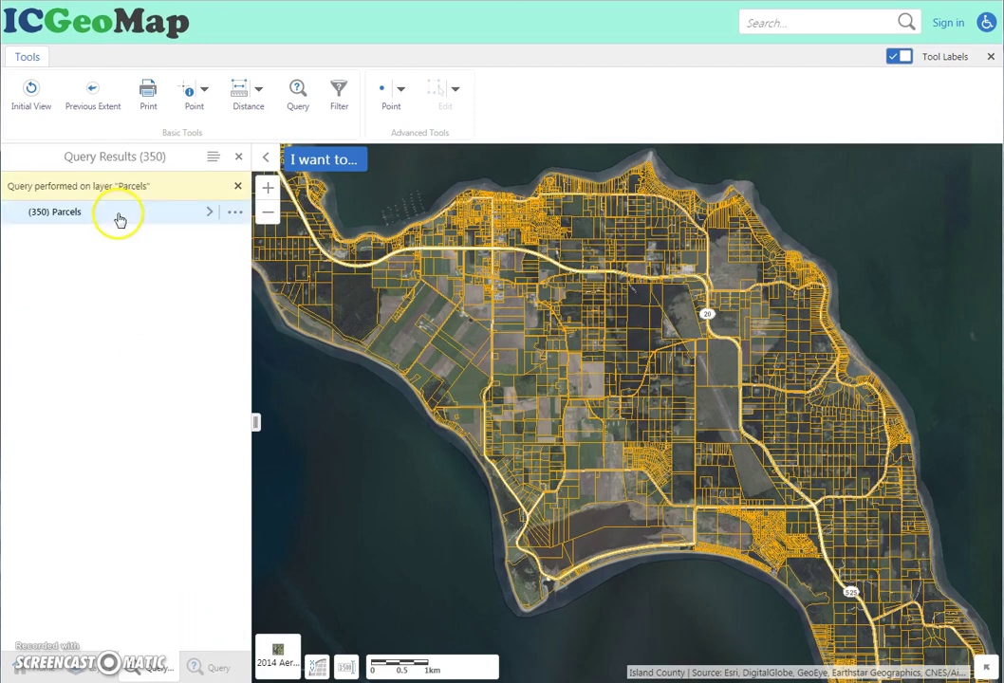
# Examine the list of matching parcels and the actions offered for it, and return to the query conditions
pyautogui.click(119, 217)
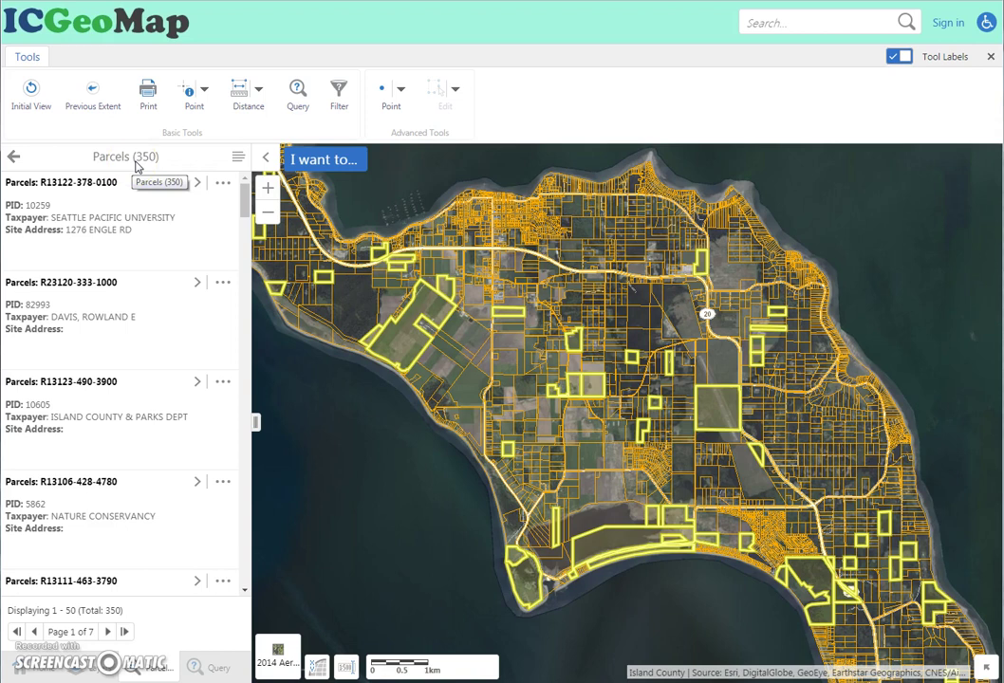
pyautogui.click(12, 159)
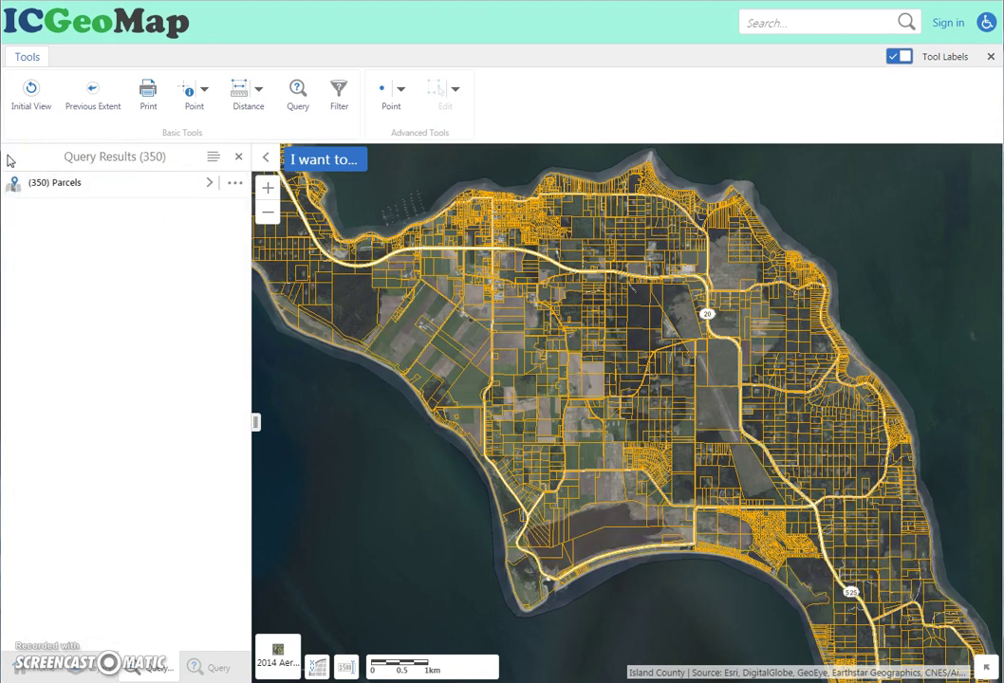
pyautogui.click(211, 185)
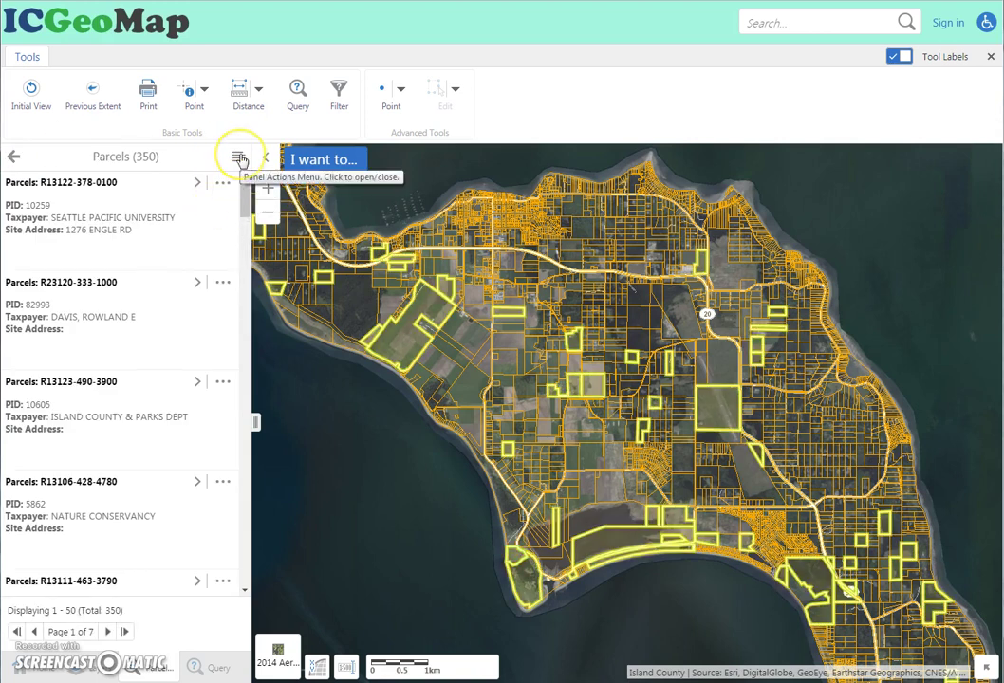
pyautogui.click(239, 159)
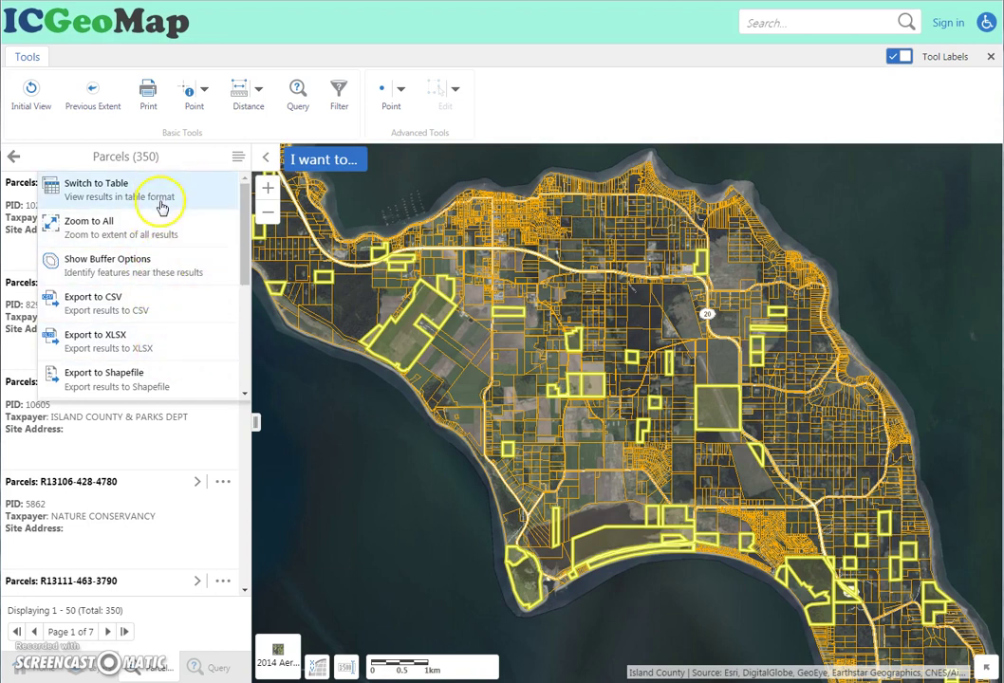
pyautogui.scroll(-2, 162, 200)
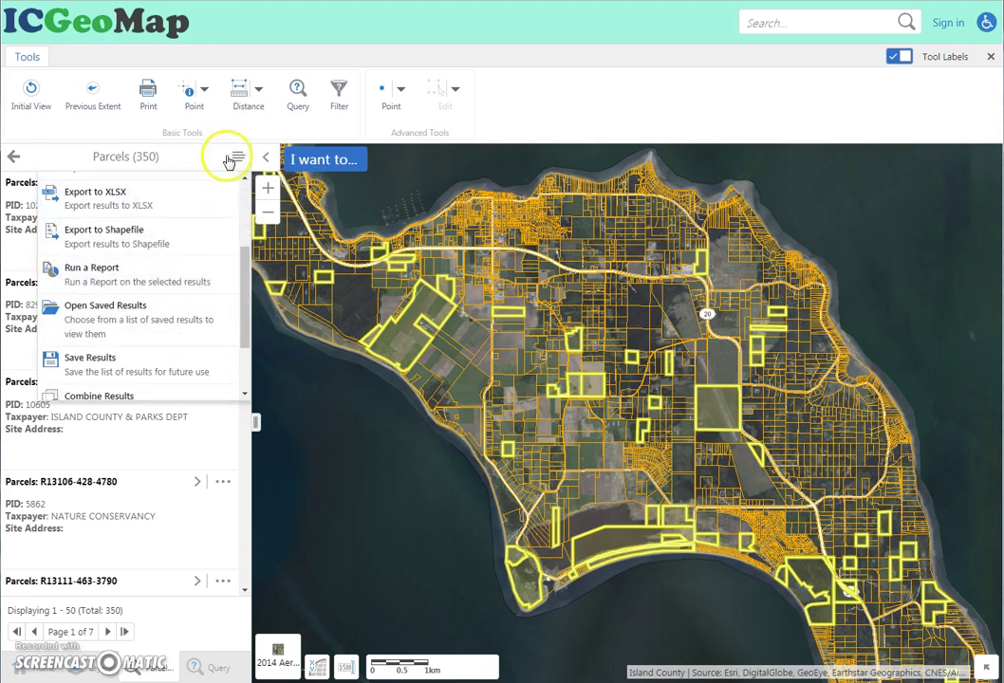
pyautogui.click(14, 161)
pyautogui.click(237, 158)
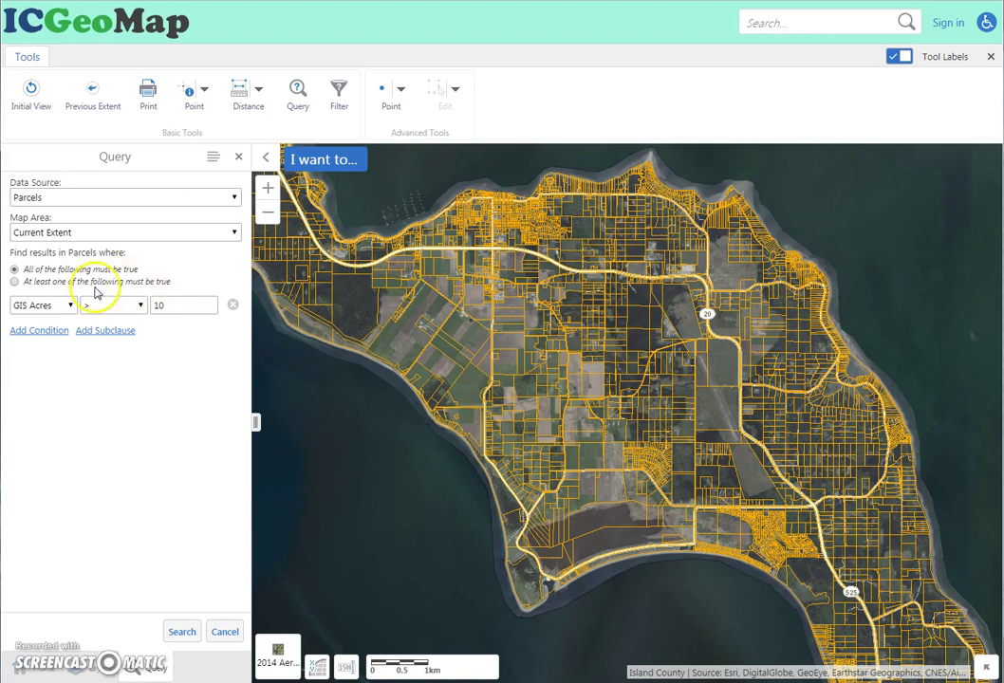
# Add a second condition, Assessed Value > 500000, and search for parcels that meet both conditions
pyautogui.click(38, 332)
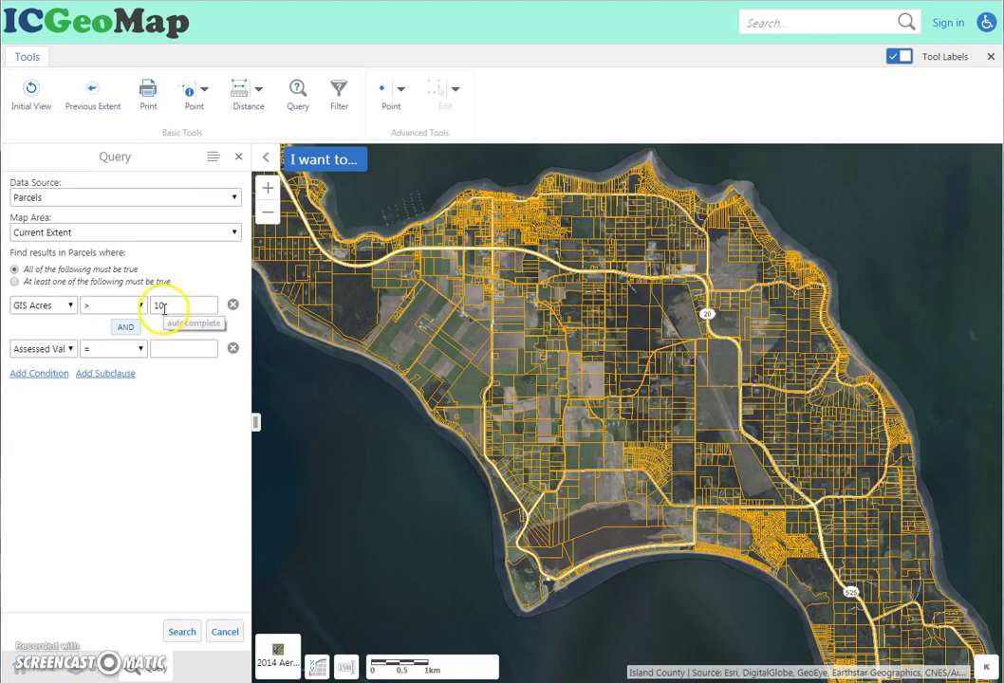
pyautogui.click(142, 350)
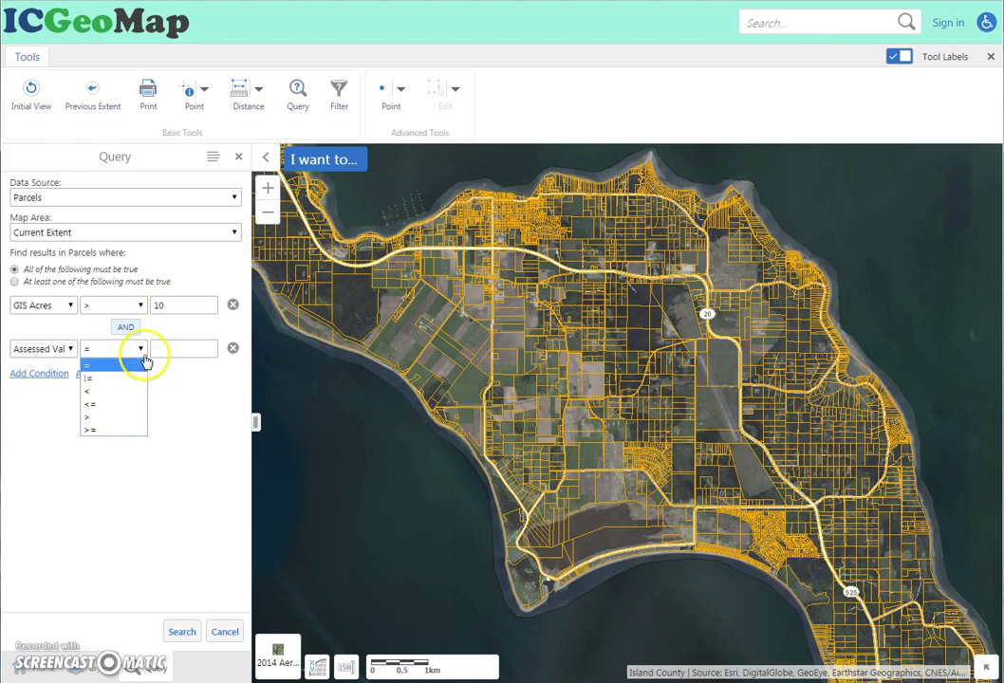
pyautogui.click(124, 419)
pyautogui.click(169, 348)
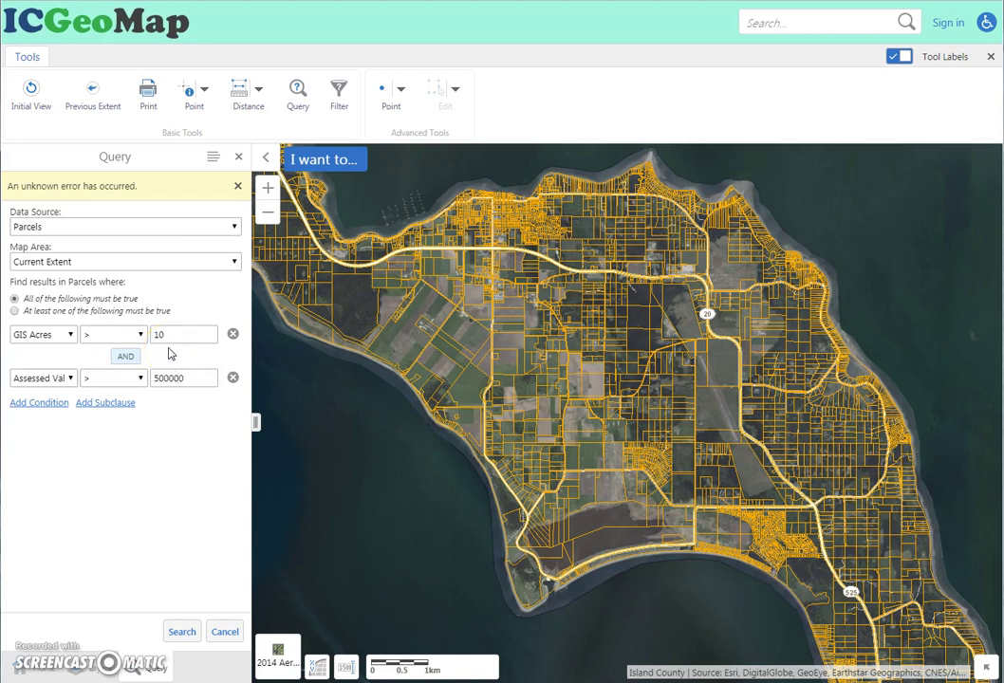
pyautogui.click(191, 637)
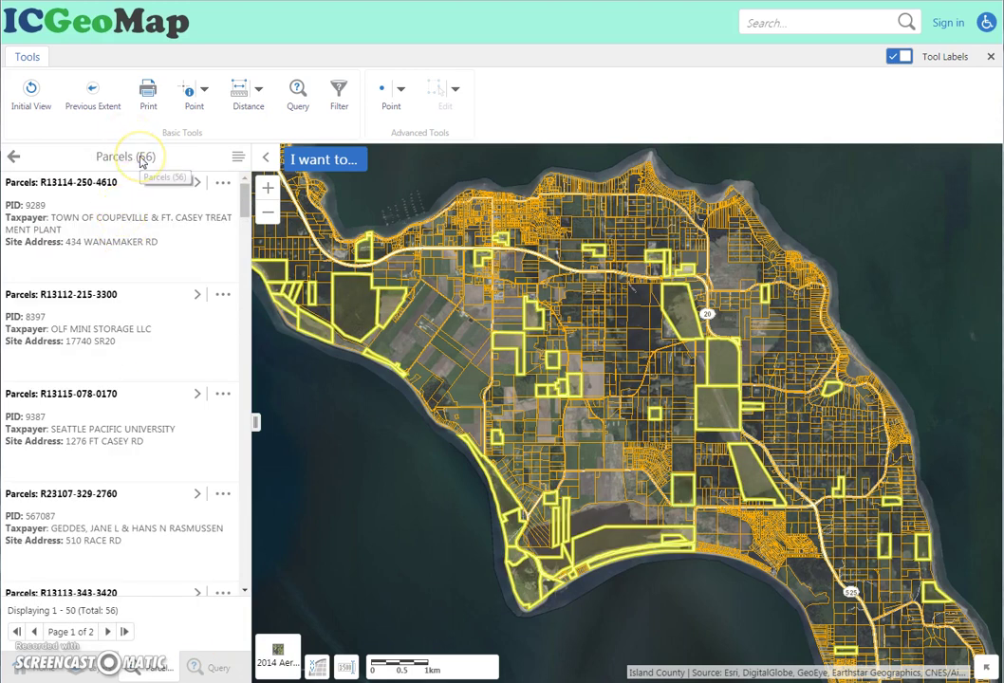
# Return to the query, require at least one of the conditions to be true, and run the search again
pyautogui.click(16, 156)
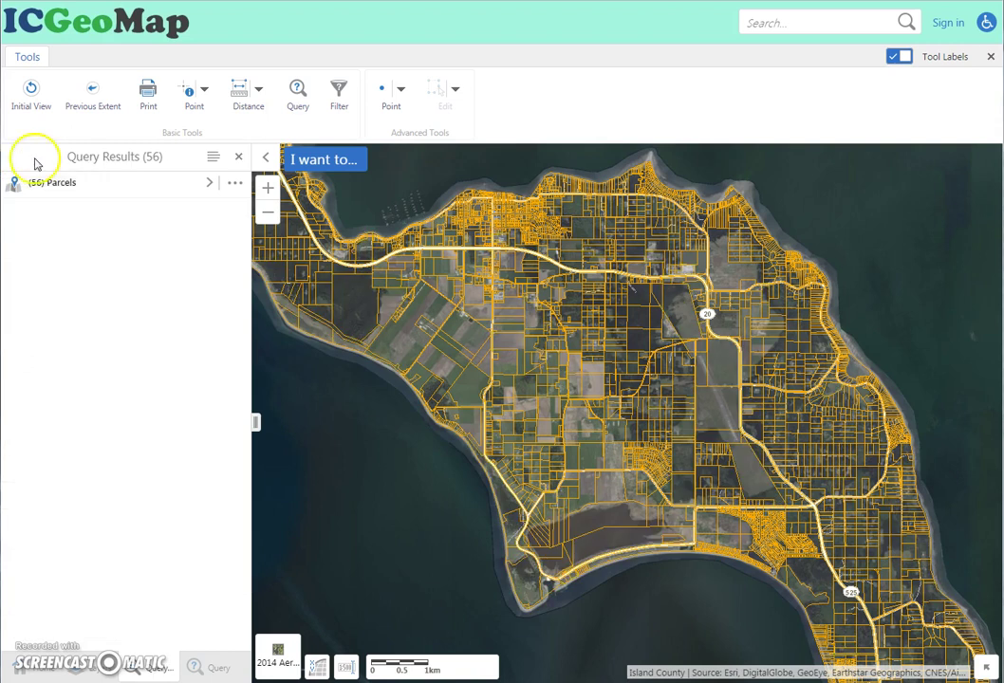
pyautogui.click(230, 161)
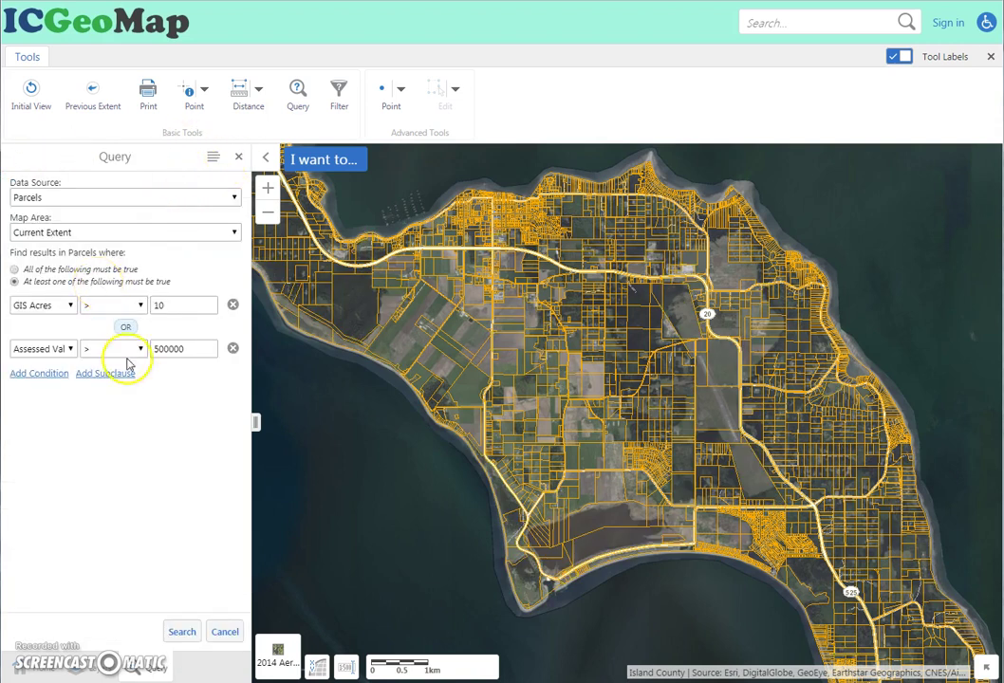
pyautogui.click(183, 634)
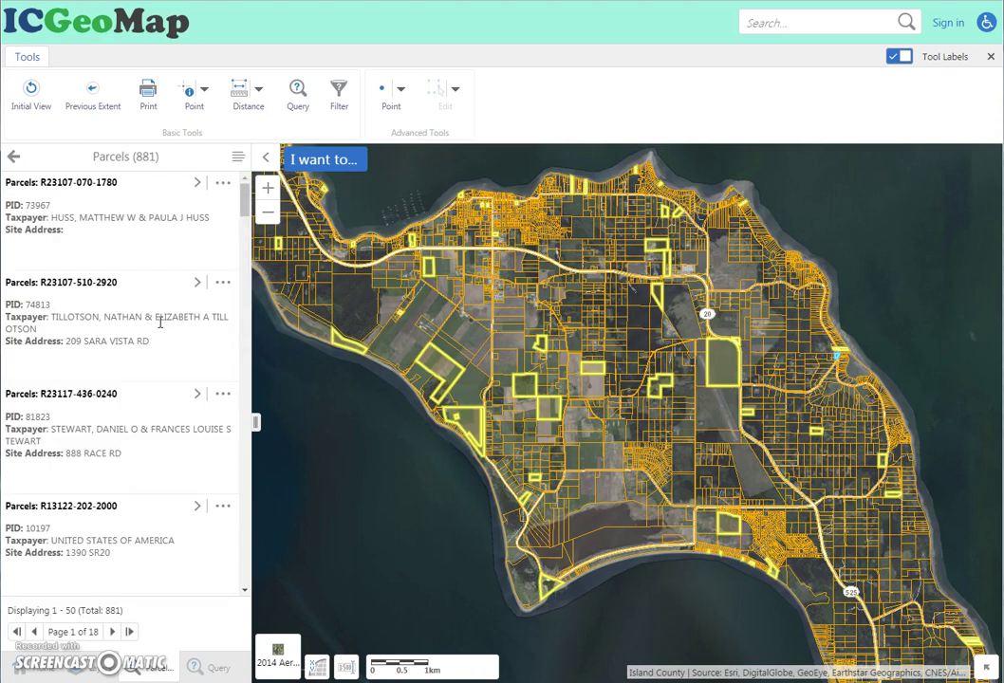
# Examine the export and other actions offered for the parcel results, and close the results and the query
pyautogui.click(14, 160)
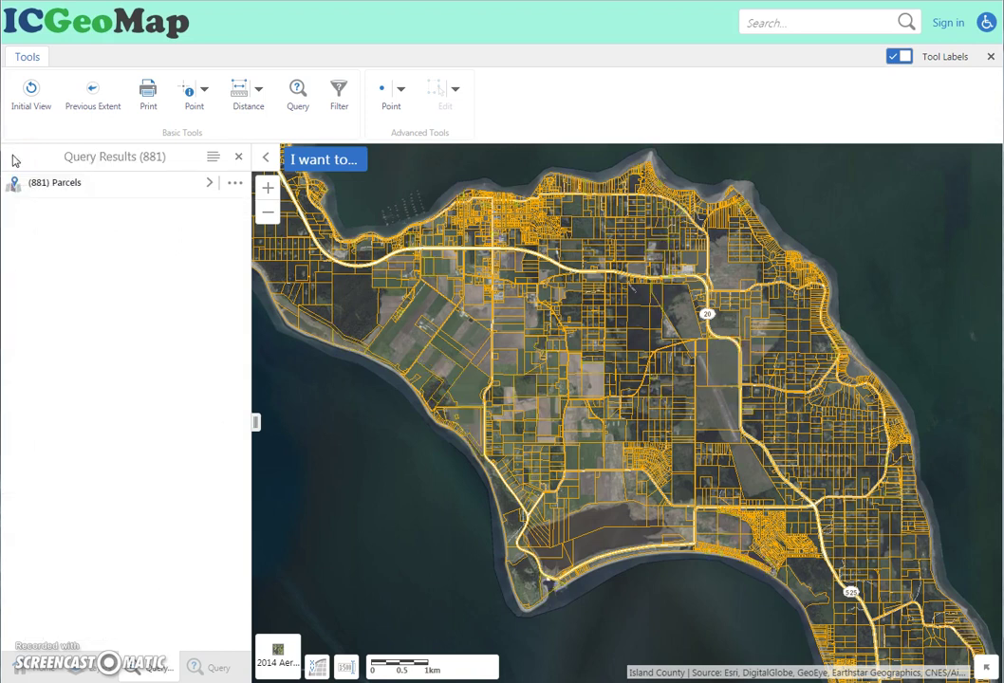
pyautogui.click(211, 187)
pyautogui.click(240, 159)
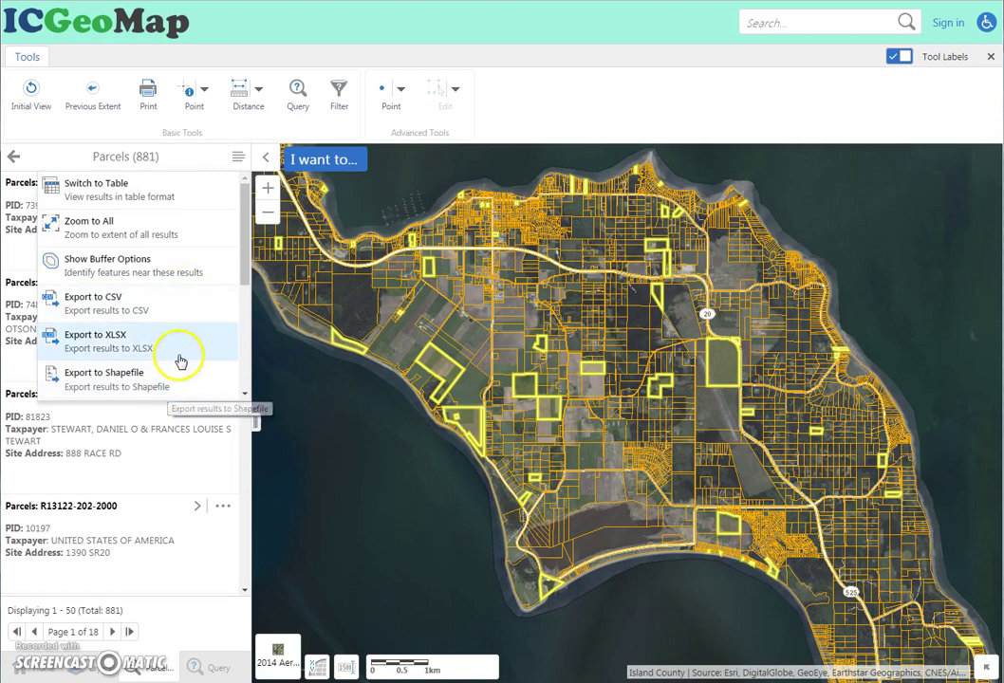
pyautogui.click(16, 154)
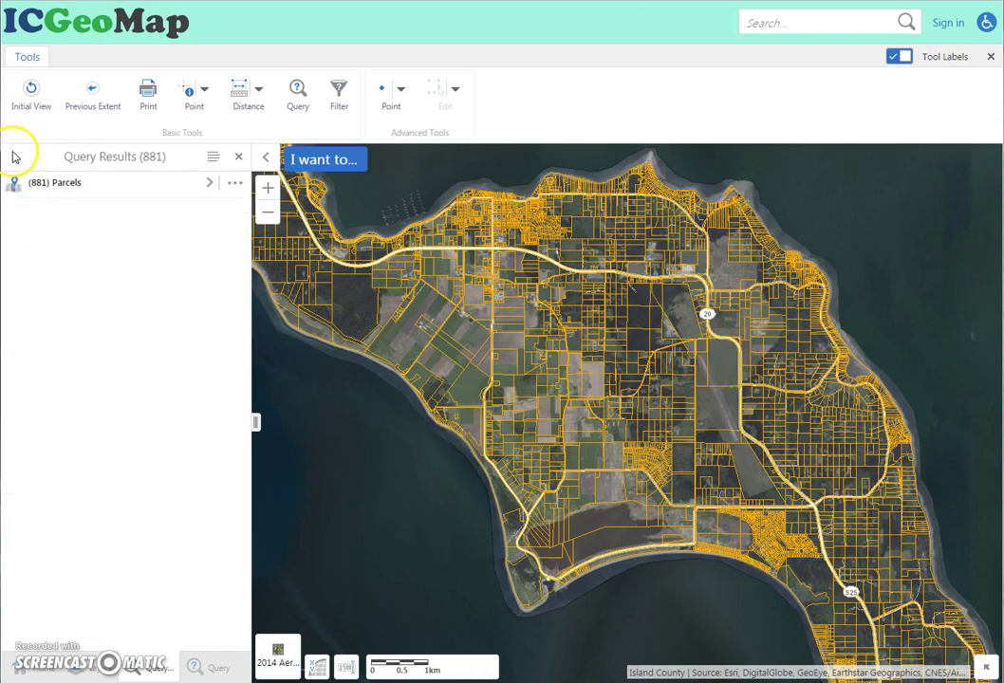
pyautogui.click(238, 158)
pyautogui.click(236, 157)
# Start a Filter on the Parcels layer and limit its map area to the Current Extent
pyautogui.click(339, 95)
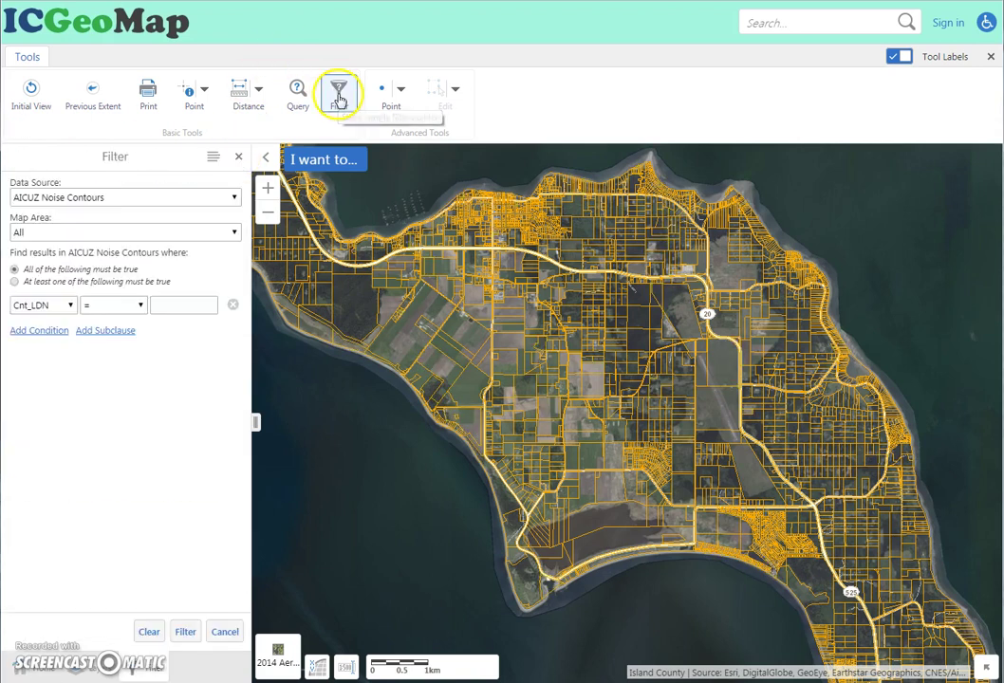
pyautogui.click(121, 201)
pyautogui.scroll(-6, 152, 365)
pyautogui.scroll(-2, 152, 368)
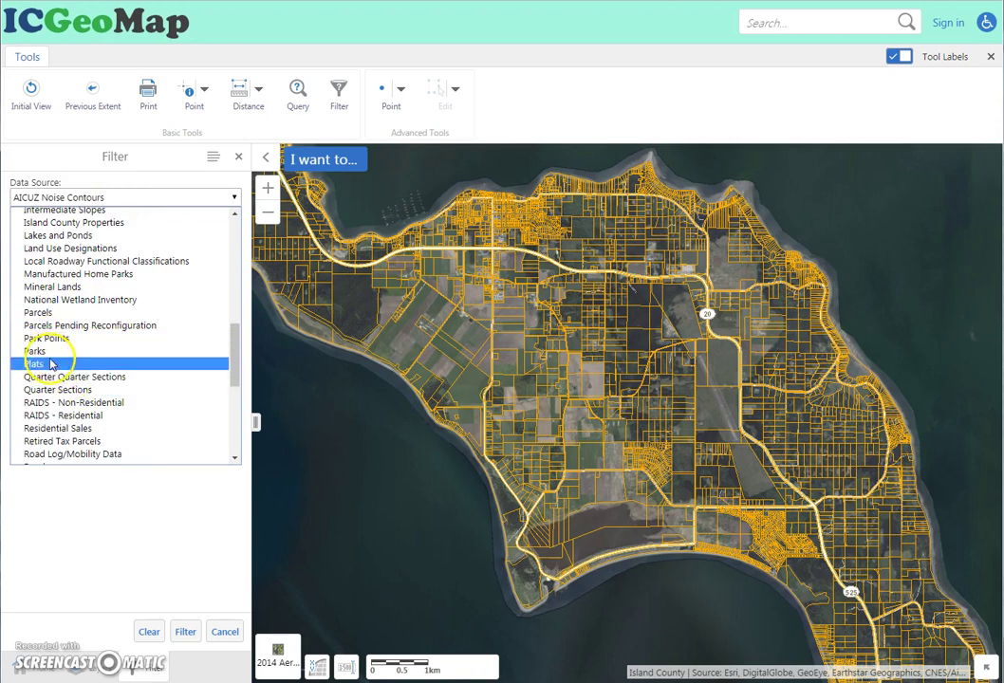
pyautogui.click(40, 312)
pyautogui.click(43, 235)
pyautogui.click(48, 259)
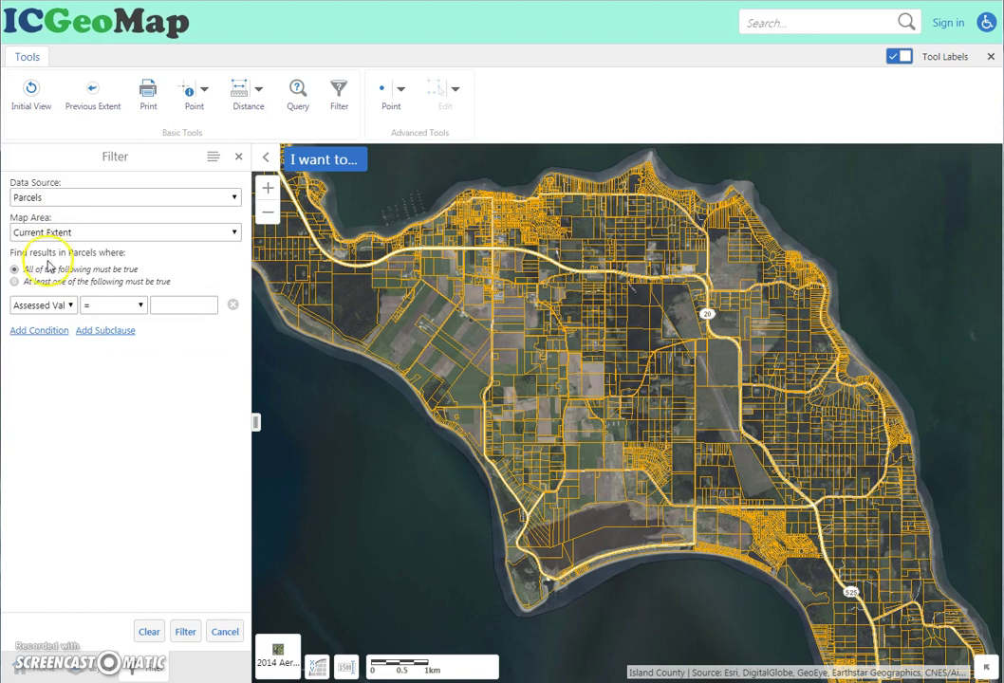
# Set the filter condition to GIS Acres > 10 and apply it to the parcels
pyautogui.click(58, 311)
pyautogui.click(72, 345)
pyautogui.click(121, 311)
pyautogui.click(117, 373)
pyautogui.click(185, 304)
pyautogui.write('10')
pyautogui.click(79, 459)
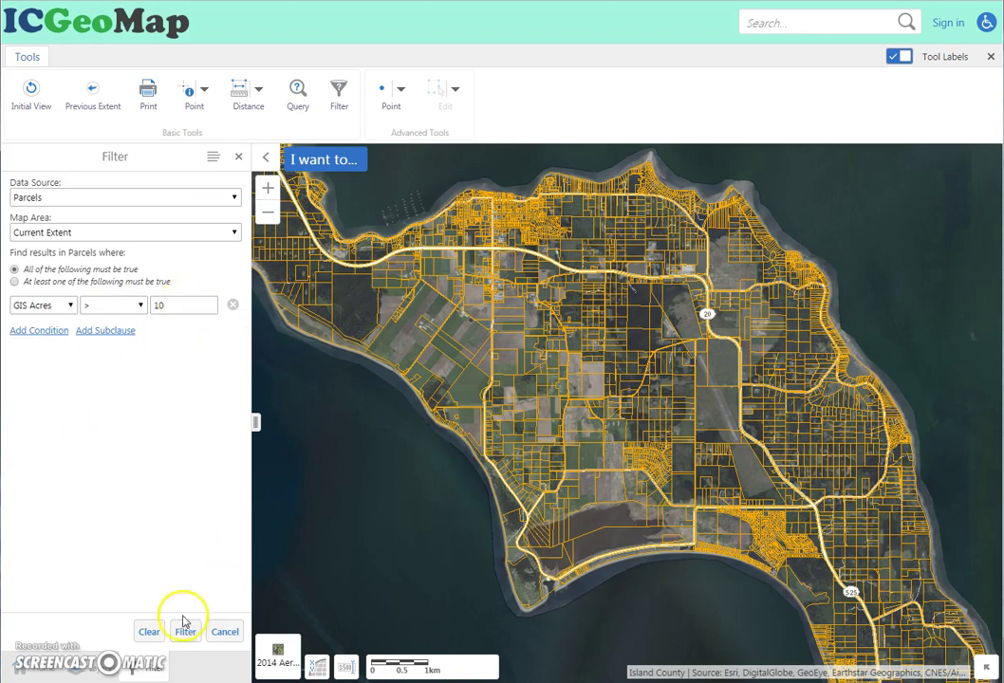
pyautogui.click(186, 632)
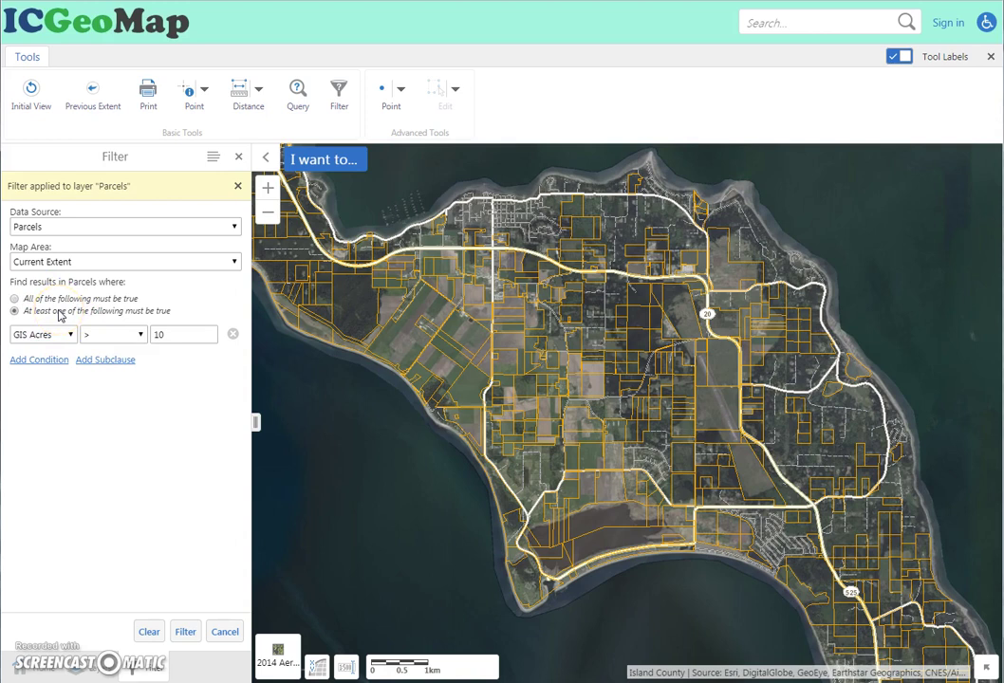
# Add a second condition to the Parcels filter and require all of the conditions to be true
pyautogui.click(44, 364)
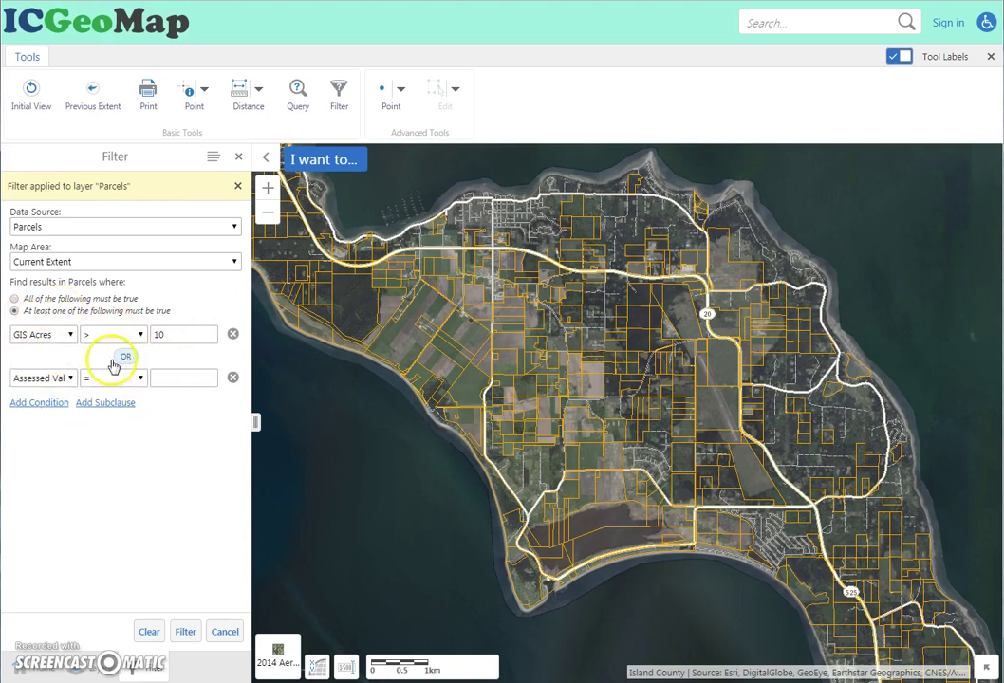
pyautogui.click(89, 299)
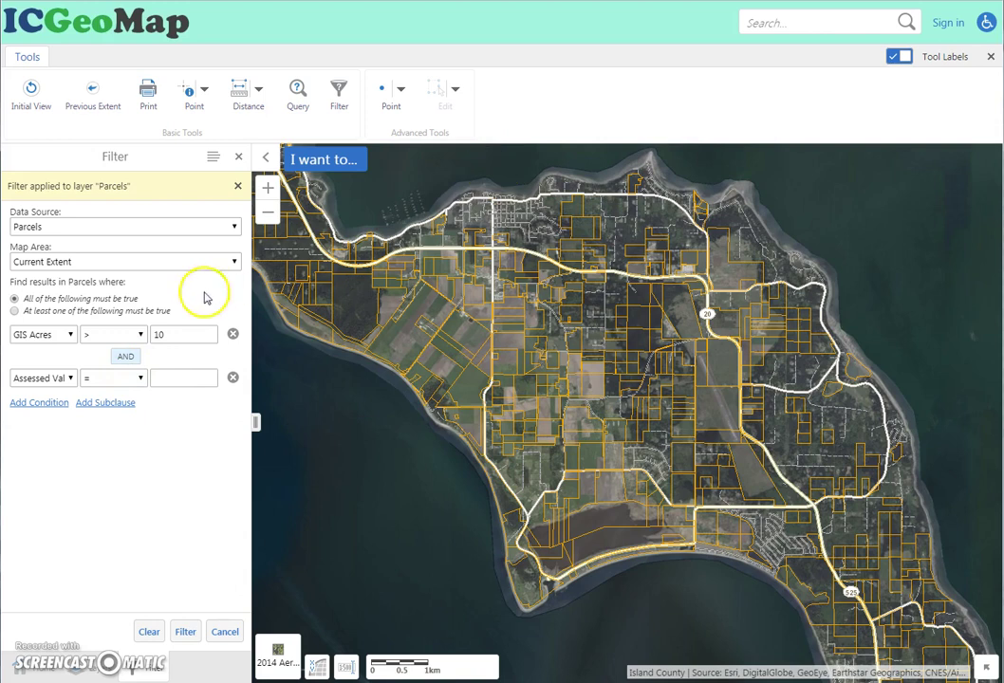
# Look through the layers offered as data sources for the filter, keeping Parcels selected
pyautogui.click(174, 231)
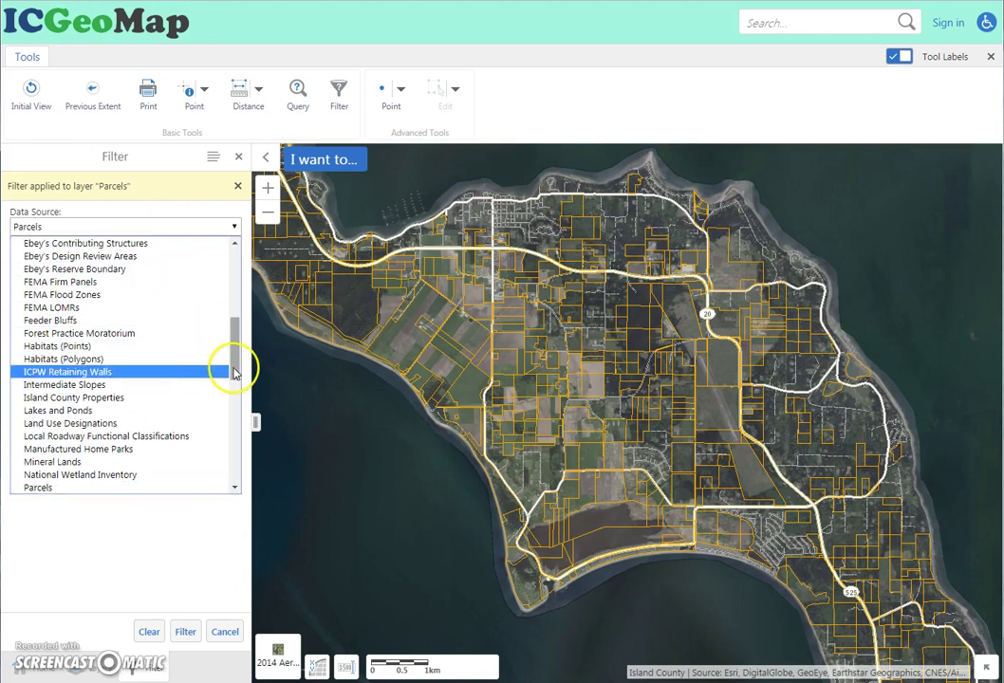
pyautogui.moveTo(234, 370); pyautogui.dragTo(233, 263)
pyautogui.click(150, 520)
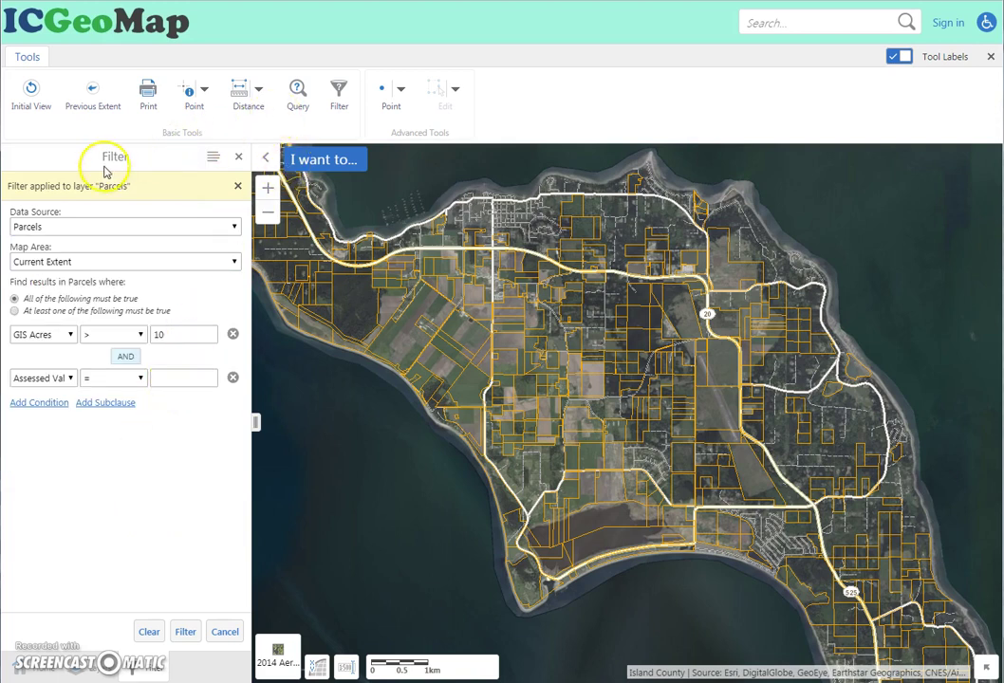
# Clear the filter from the Parcels layer and close the filter form
pyautogui.click(150, 634)
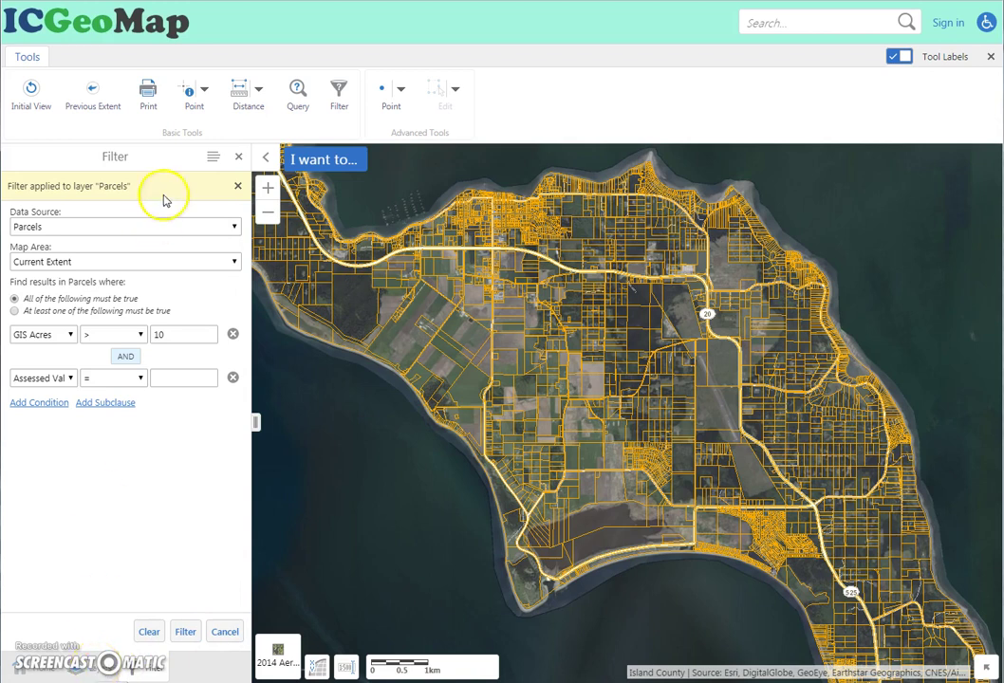
pyautogui.click(239, 159)
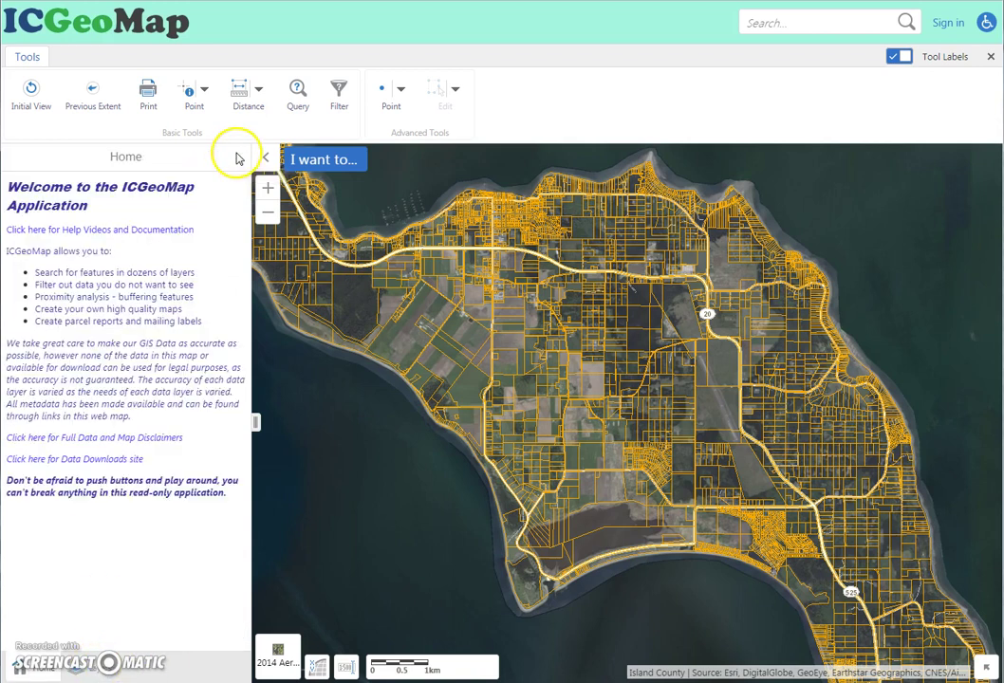
# View the metadata of the Parcels layer in the Base group and examine its Data Quality section
pyautogui.click(94, 669)
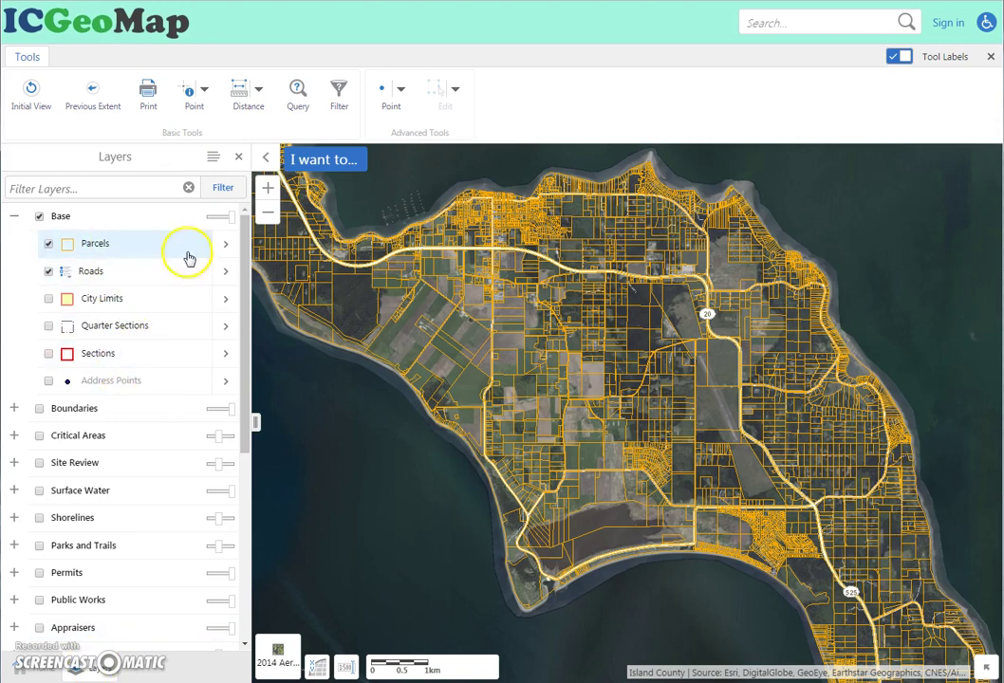
pyautogui.click(227, 249)
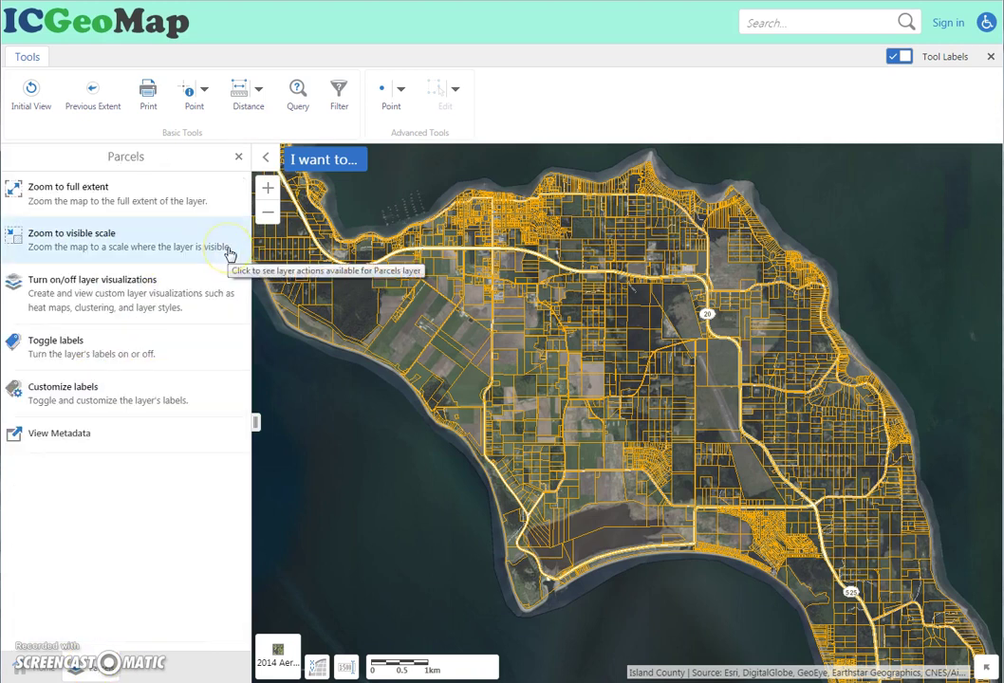
pyautogui.click(189, 445)
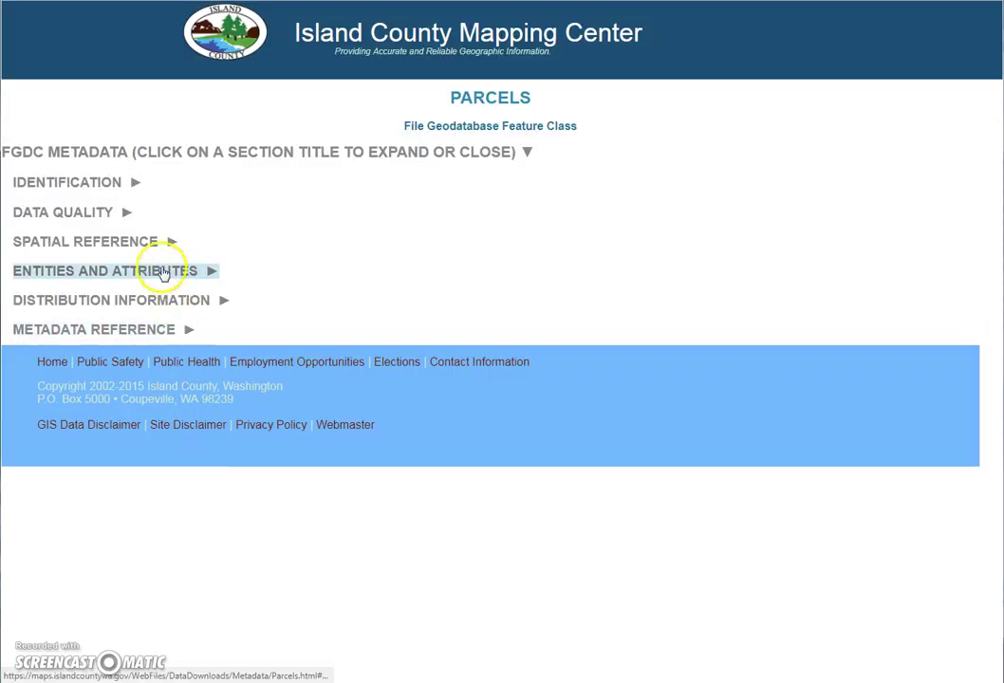
pyautogui.click(101, 214)
pyautogui.scroll(-5, 98, 211)
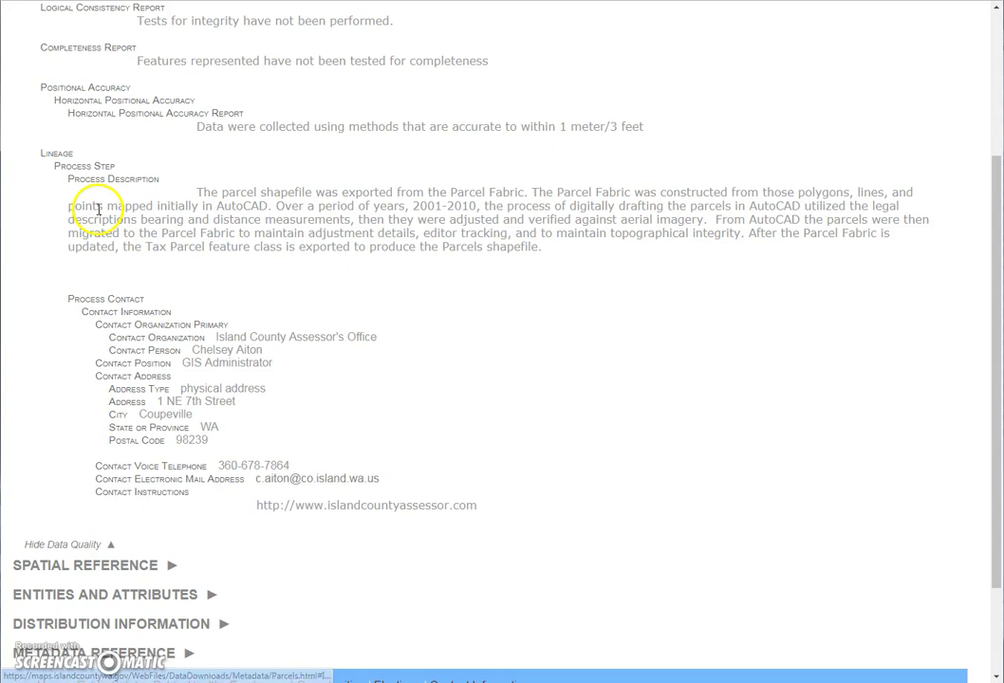